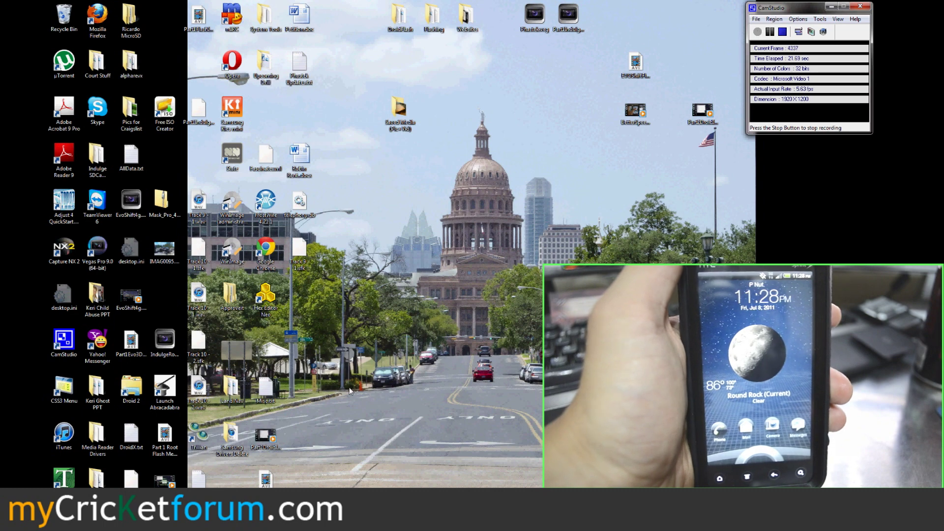
- Switch to Internet Explorer and review the manual programming instructions in the Sprint support article for the HTC EVO 3D
{"action": "key", "text": "alt+Tab"}
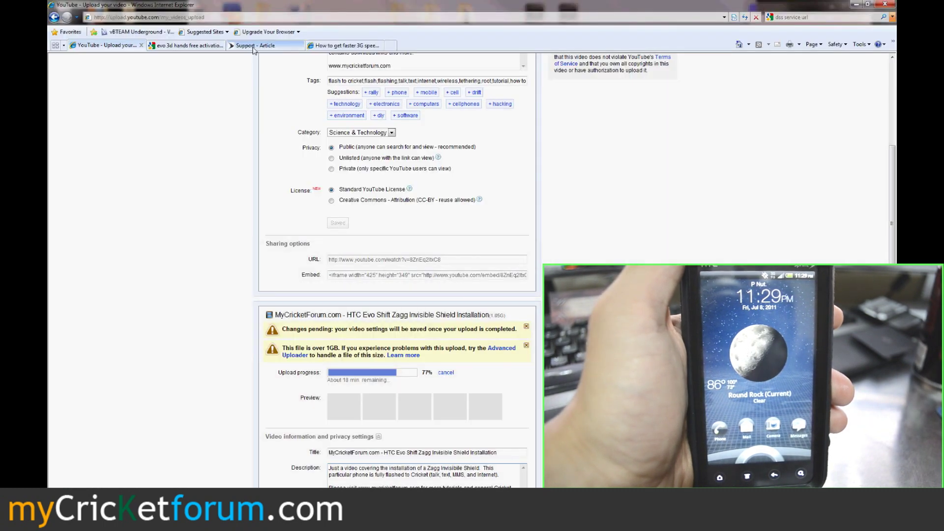
{"action": "left_click", "coordinate": [252, 46]}
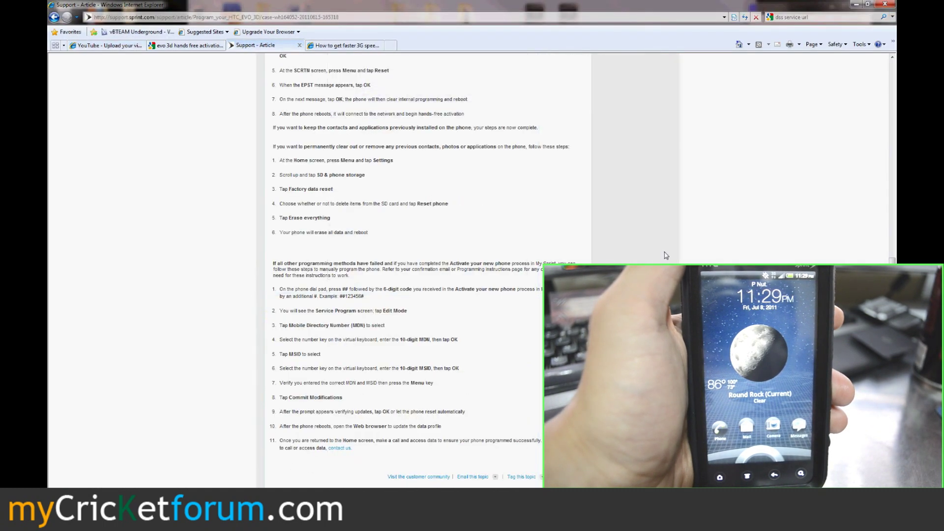
{"action": "scroll", "coordinate": [673, 256], "scroll_direction": "down", "scroll_amount": 2}
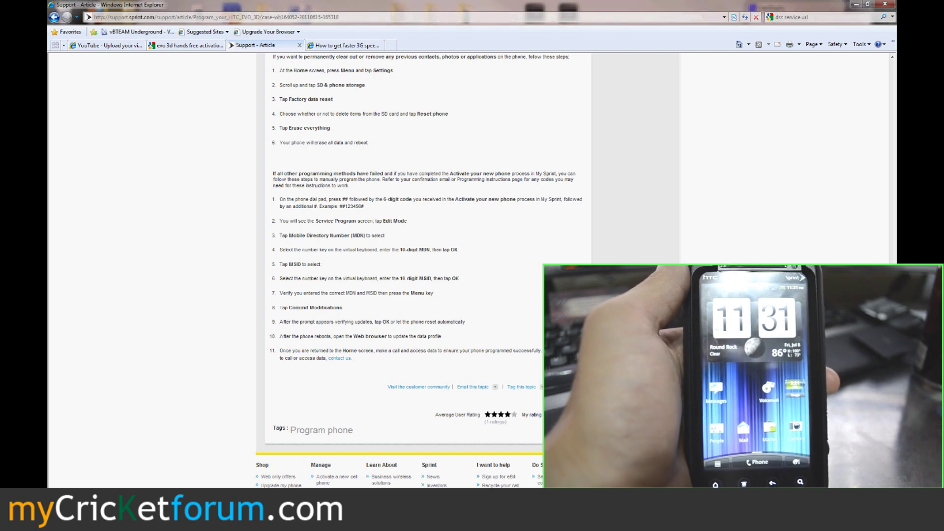
- Switch to QPST Service Programming and bring up the Mobile IP (M.IP) user profiles
{"action": "key", "text": "alt+Tab"}
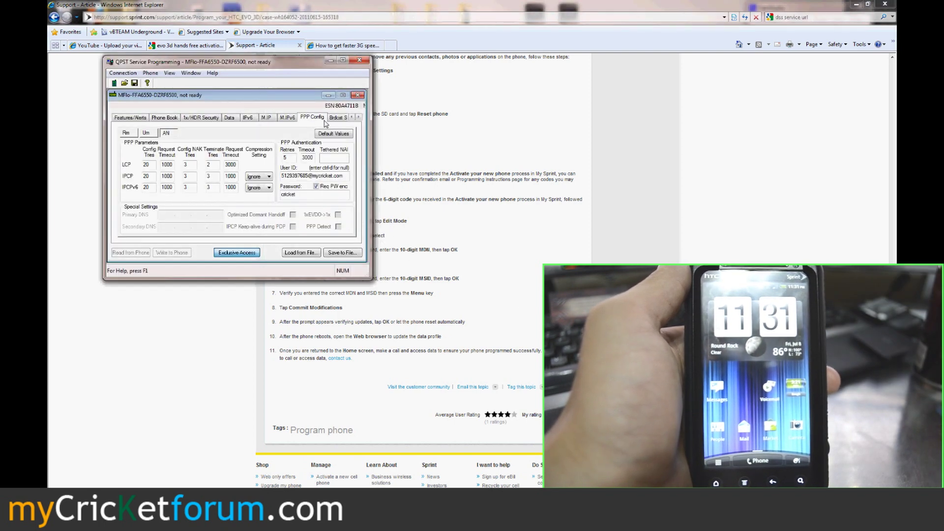
{"action": "left_click", "coordinate": [352, 118]}
{"action": "left_click", "coordinate": [351, 117]}
{"action": "left_click", "coordinate": [352, 117]}
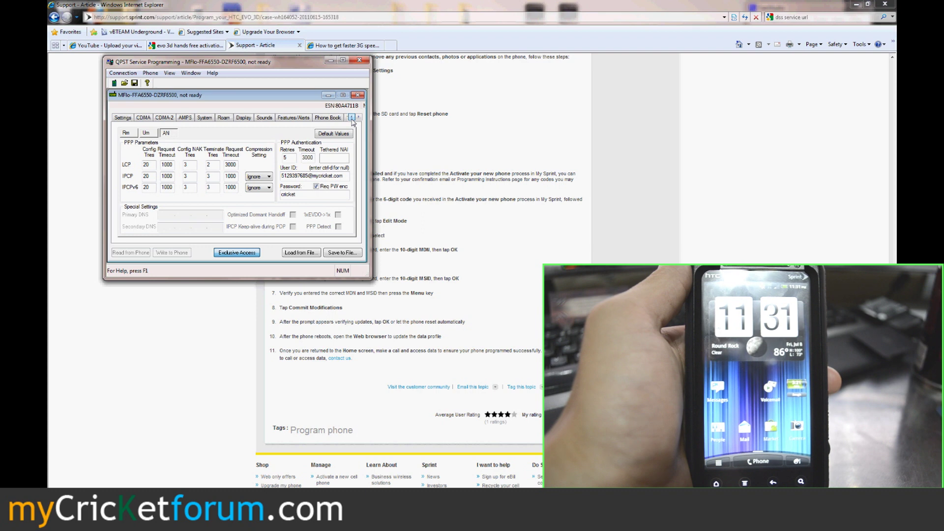
{"action": "left_click", "coordinate": [359, 117]}
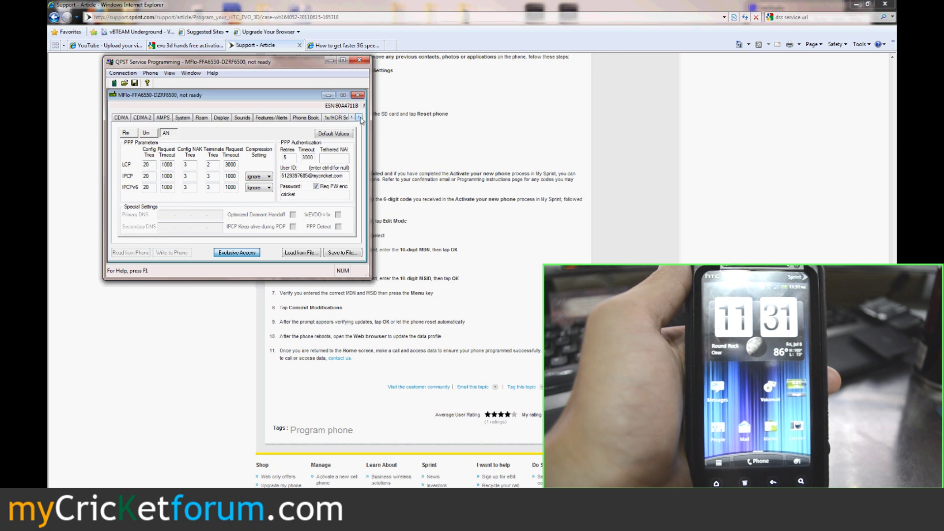
{"action": "left_click", "coordinate": [359, 117]}
{"action": "left_click", "coordinate": [360, 117]}
{"action": "left_click", "coordinate": [359, 117]}
{"action": "left_click", "coordinate": [327, 118]}
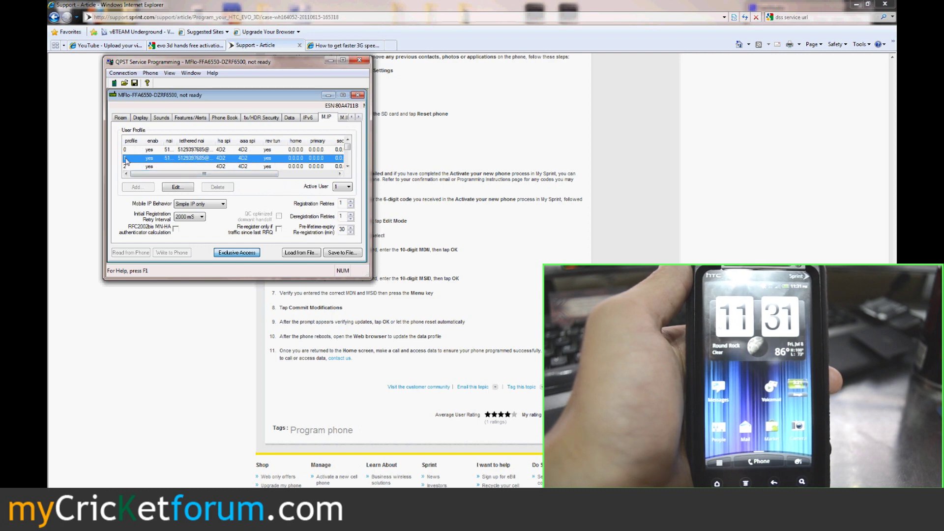
- Try text string entry for the HA and AAA shared secrets in Mobile IP profile 1, discard it, and check profile 0
{"action": "double_click", "coordinate": [171, 163]}
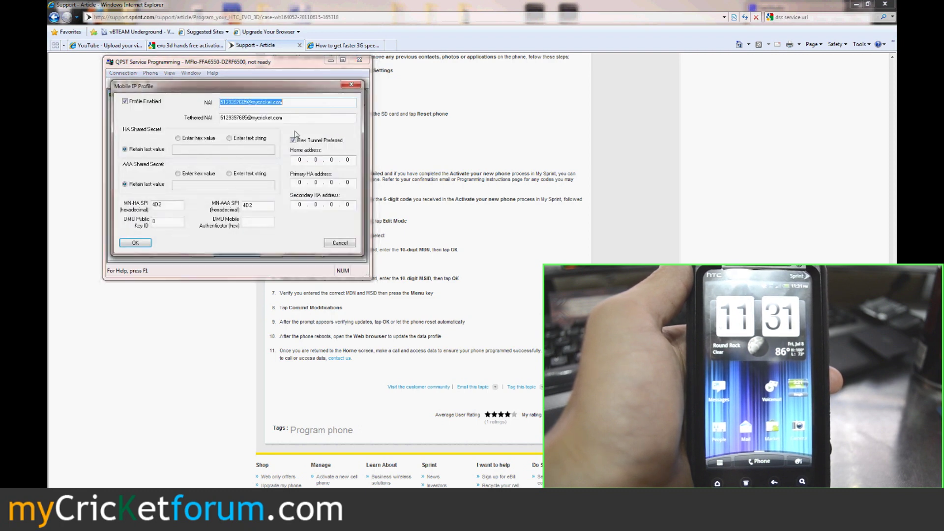
{"action": "left_click", "coordinate": [295, 99]}
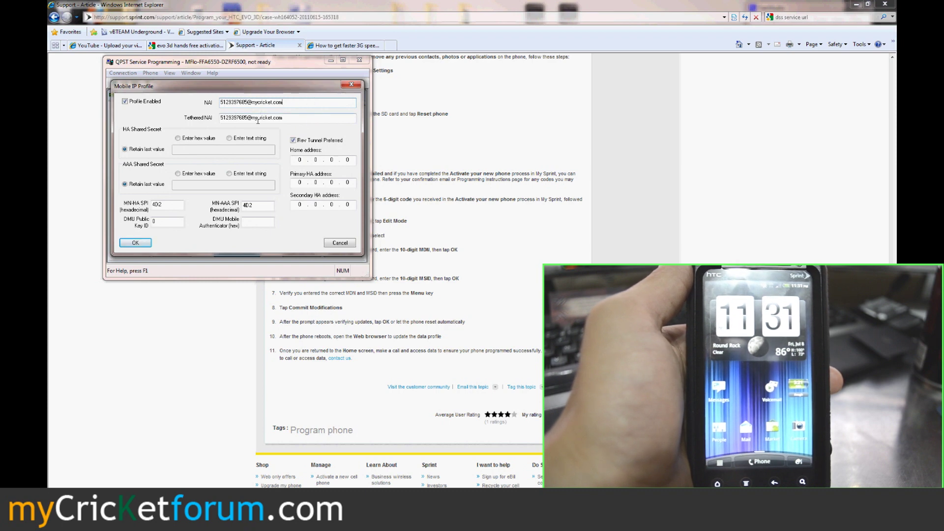
{"action": "left_click", "coordinate": [230, 138]}
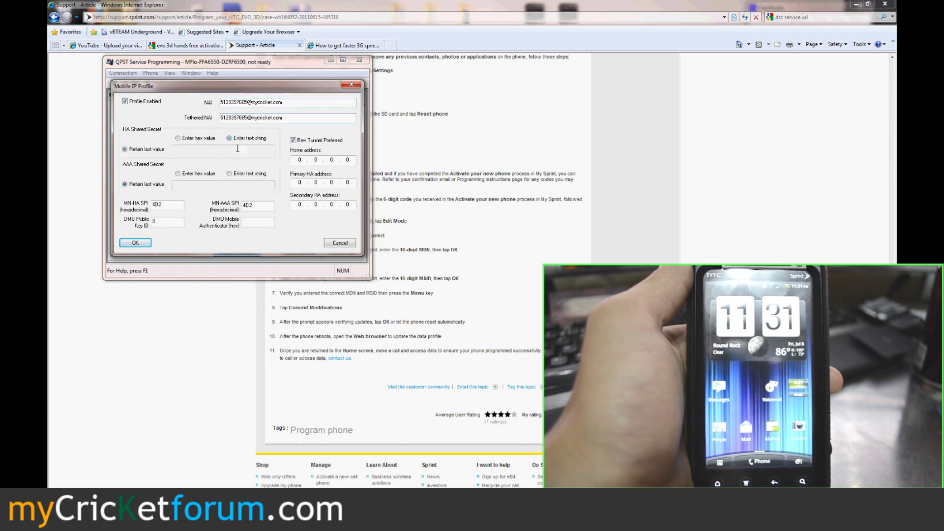
{"action": "left_click", "coordinate": [237, 175]}
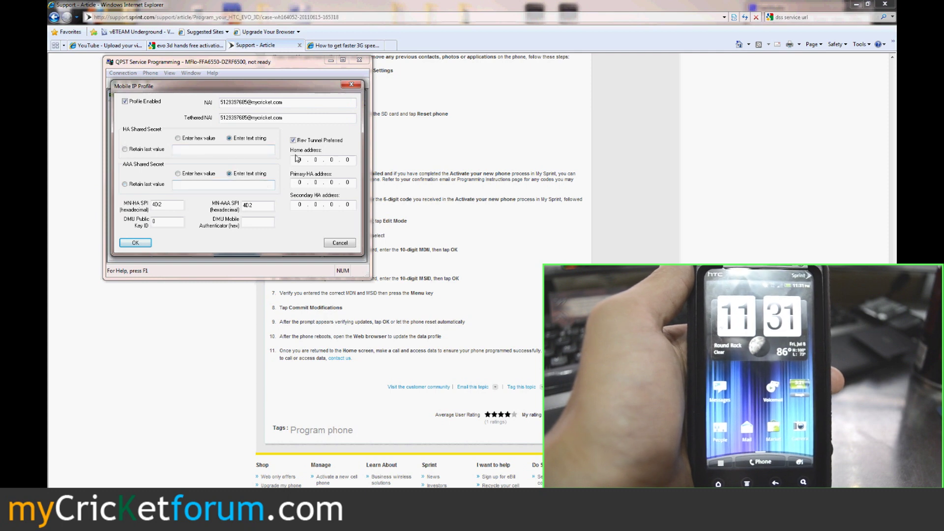
{"action": "left_click", "coordinate": [330, 243]}
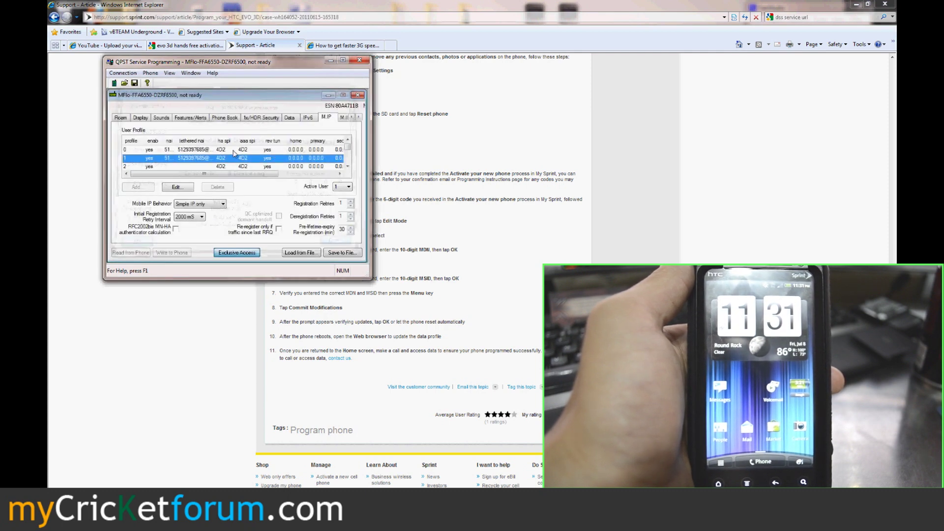
{"action": "double_click", "coordinate": [194, 151]}
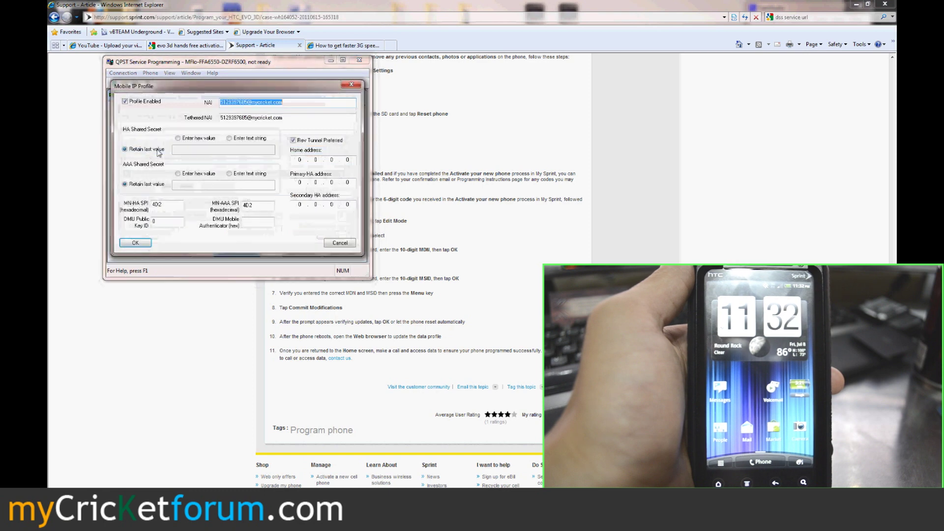
{"action": "left_click", "coordinate": [340, 243]}
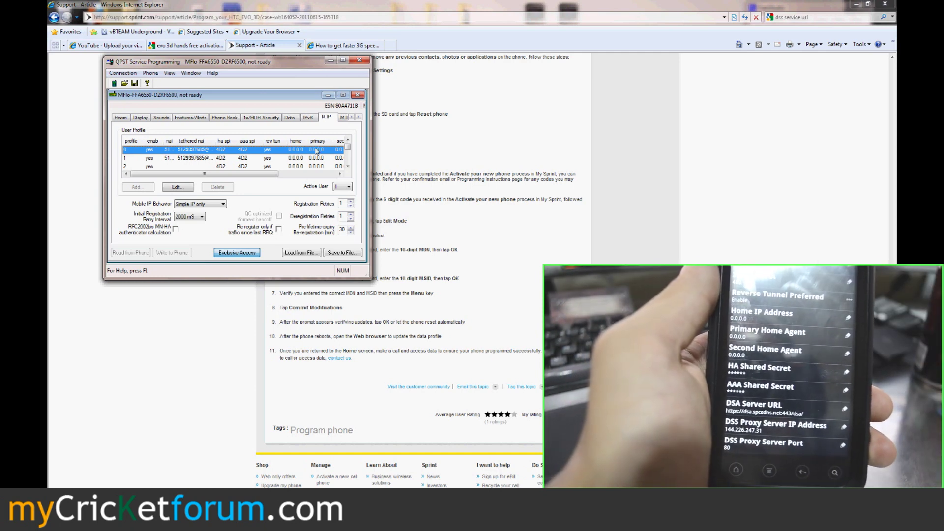
- Examine the PPP authentication settings for Um and AN, including the Um tethered NAI and the AN user ID
{"action": "left_click", "coordinate": [359, 117]}
{"action": "left_click", "coordinate": [358, 118]}
{"action": "left_click", "coordinate": [358, 118]}
{"action": "left_click", "coordinate": [359, 118]}
{"action": "left_click", "coordinate": [359, 118]}
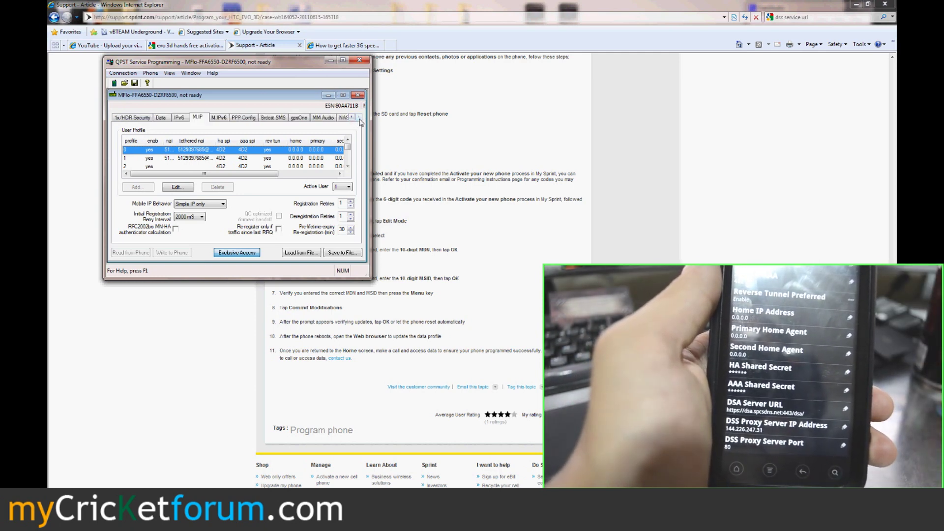
{"action": "left_click", "coordinate": [247, 118]}
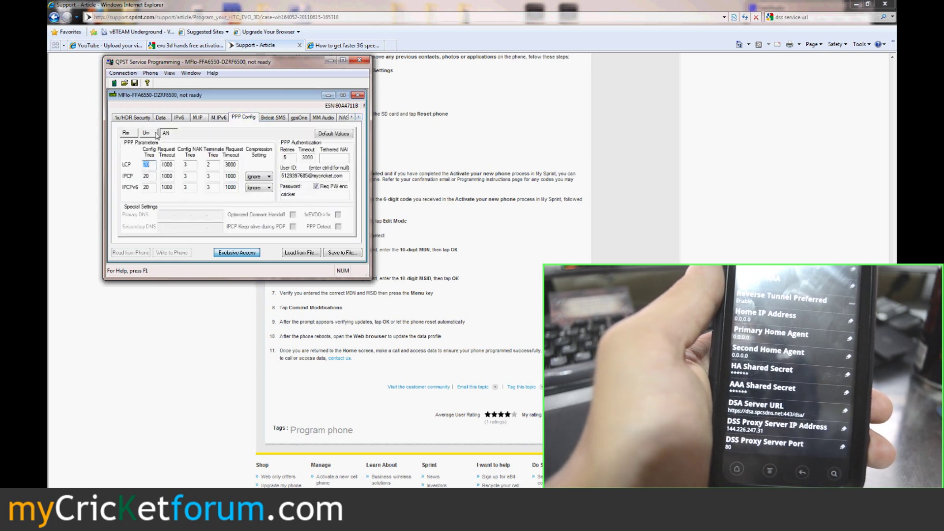
{"action": "left_click", "coordinate": [152, 134]}
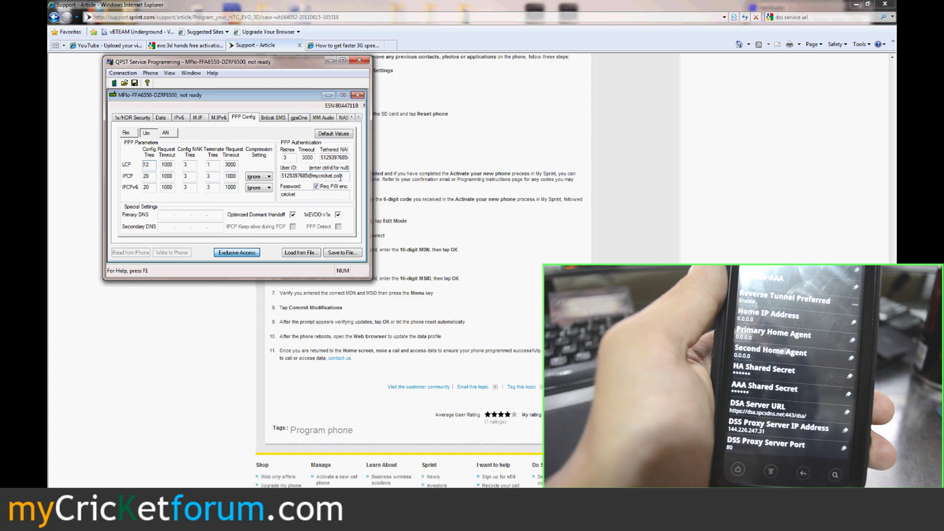
{"action": "left_click_drag", "start_coordinate": [326, 160], "coordinate": [383, 163]}
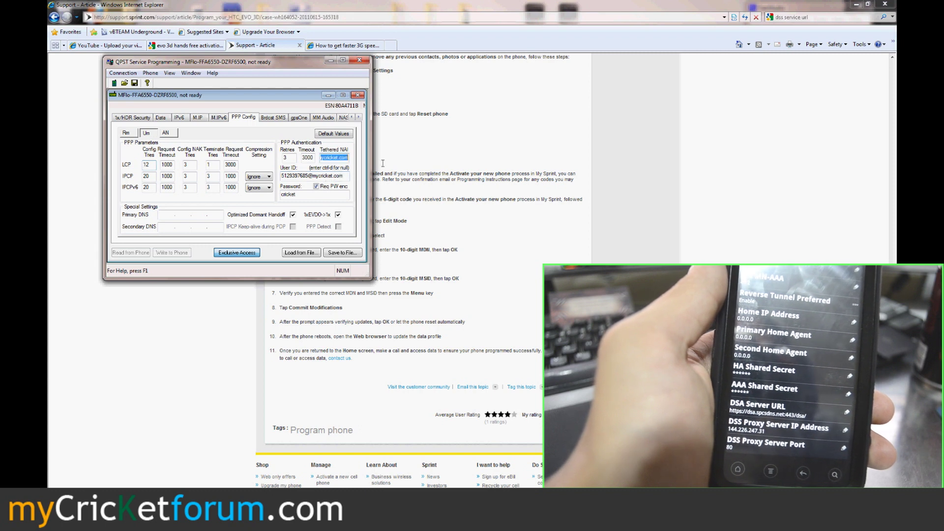
{"action": "left_click", "coordinate": [341, 160]}
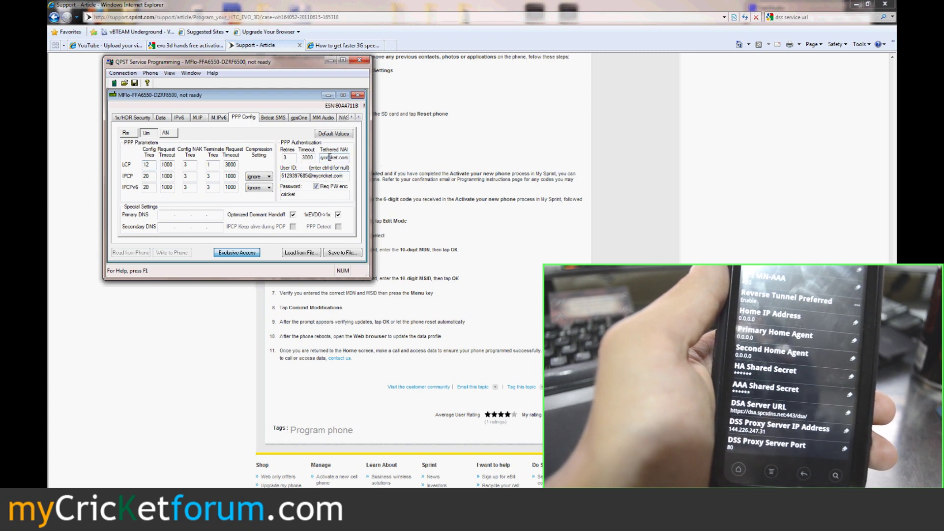
{"action": "left_click", "coordinate": [174, 135]}
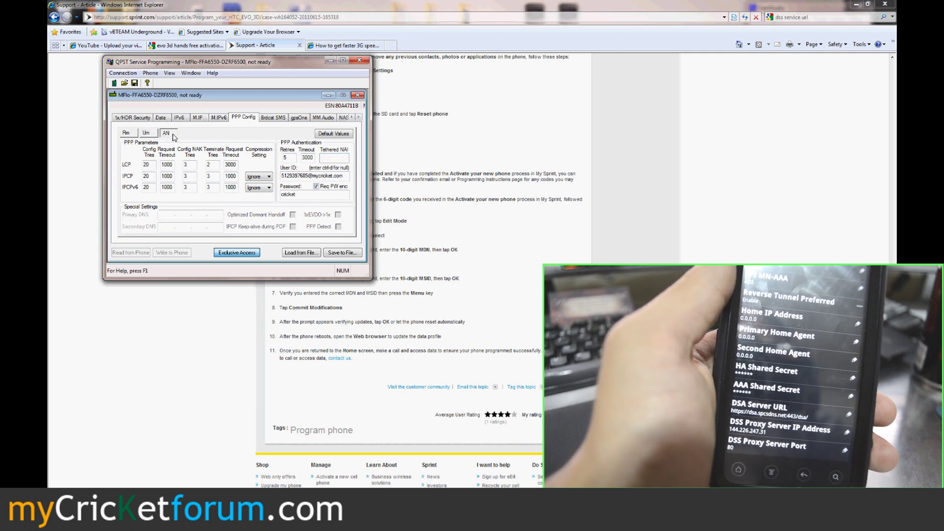
{"action": "double_click", "coordinate": [344, 176]}
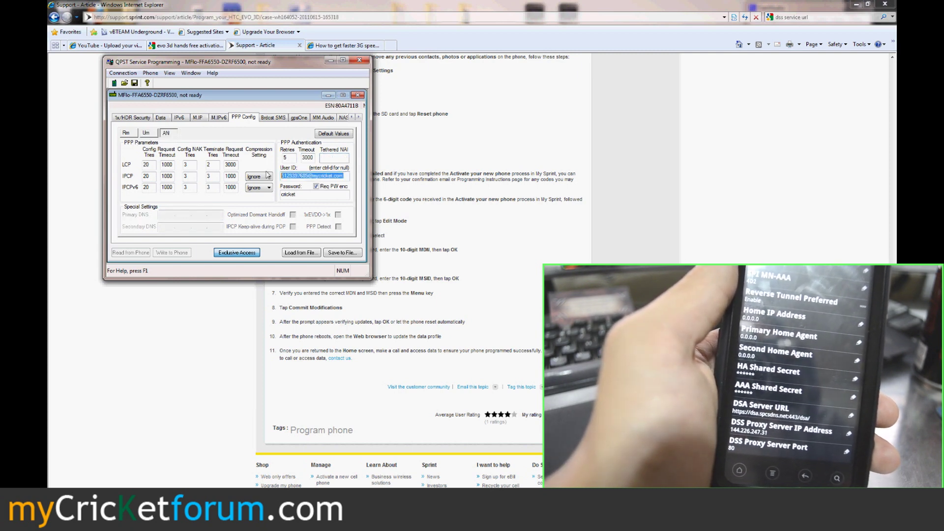
- Return to the Mobile IP user profiles and examine the NAI and shared secret settings of profiles 0 and 1 without saving changes
{"action": "left_click", "coordinate": [218, 118]}
{"action": "double_click", "coordinate": [351, 117]}
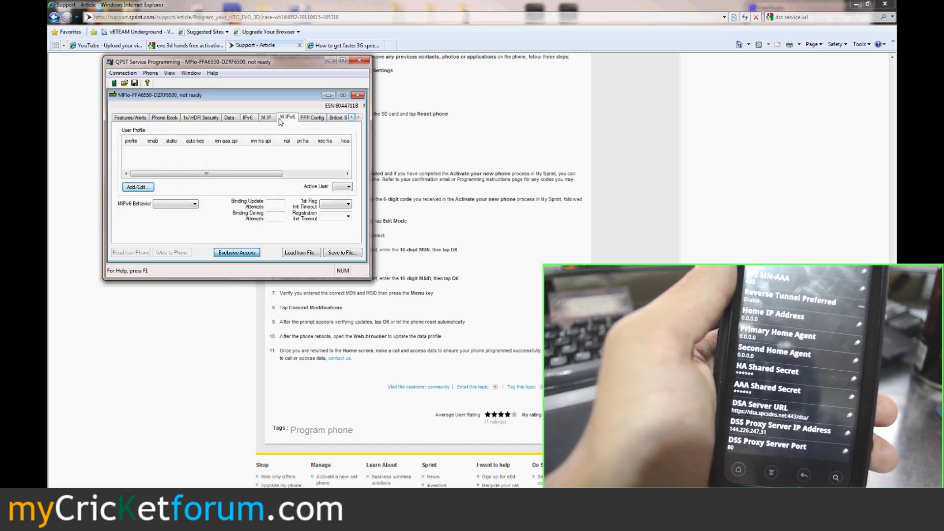
{"action": "left_click", "coordinate": [247, 118]}
{"action": "left_click", "coordinate": [229, 118]}
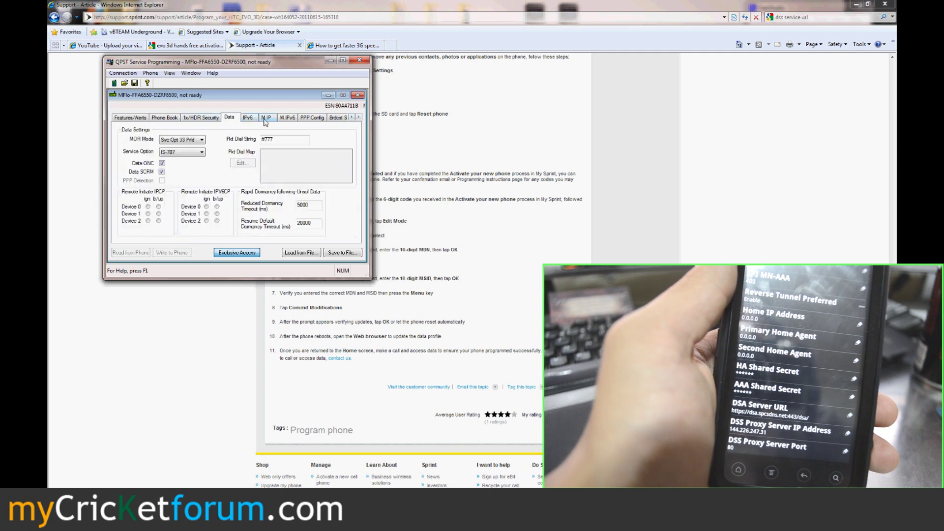
{"action": "left_click", "coordinate": [281, 121]}
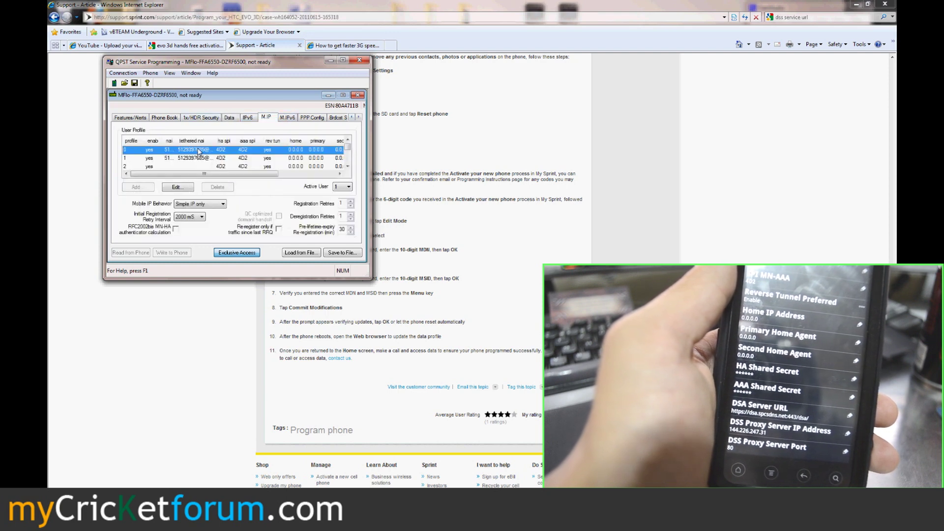
{"action": "double_click", "coordinate": [200, 150]}
{"action": "left_click", "coordinate": [296, 104]}
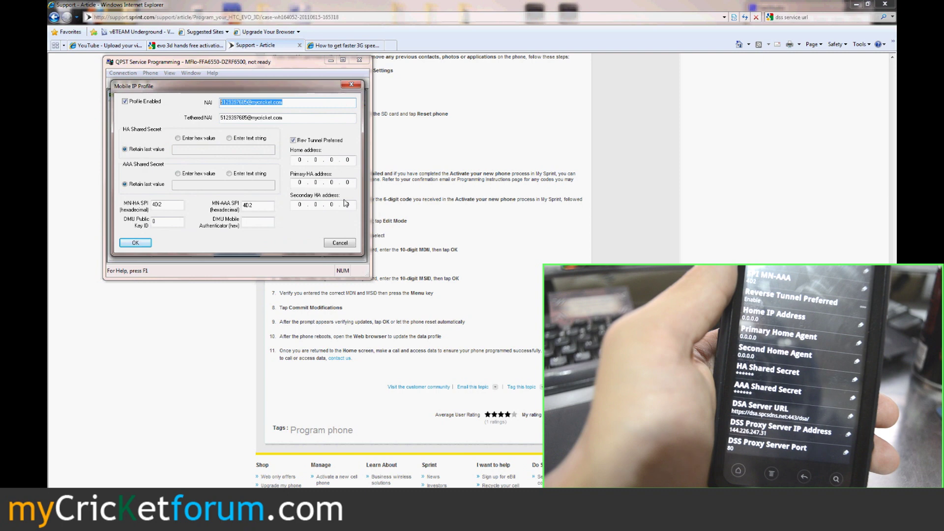
{"action": "left_click", "coordinate": [335, 243]}
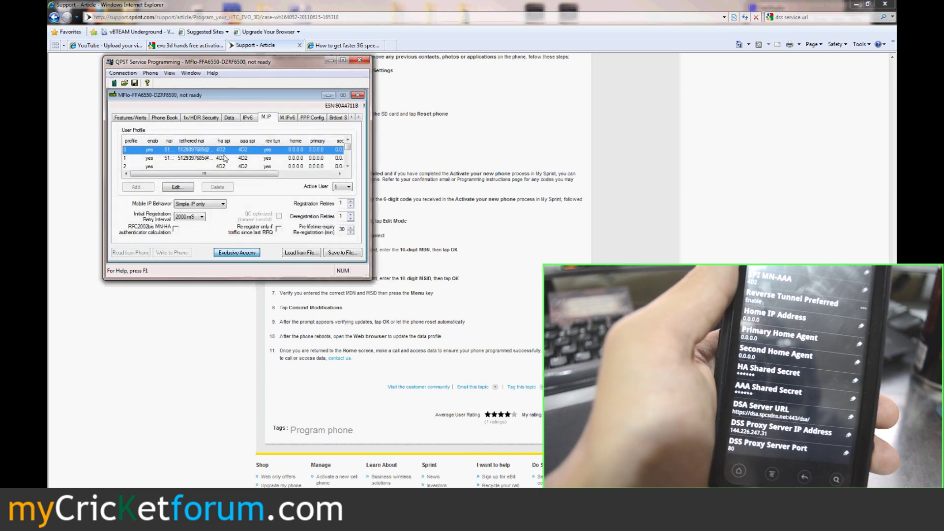
{"action": "double_click", "coordinate": [201, 157]}
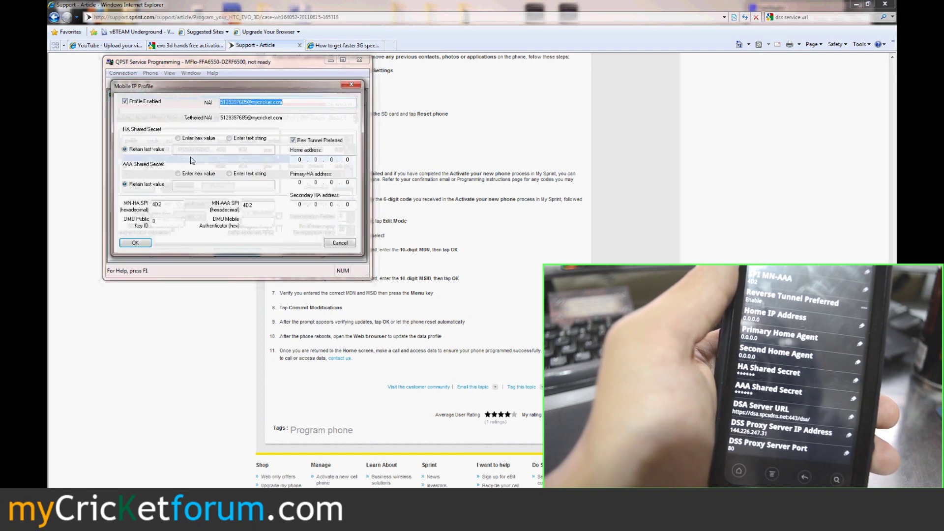
{"action": "left_click", "coordinate": [338, 244]}
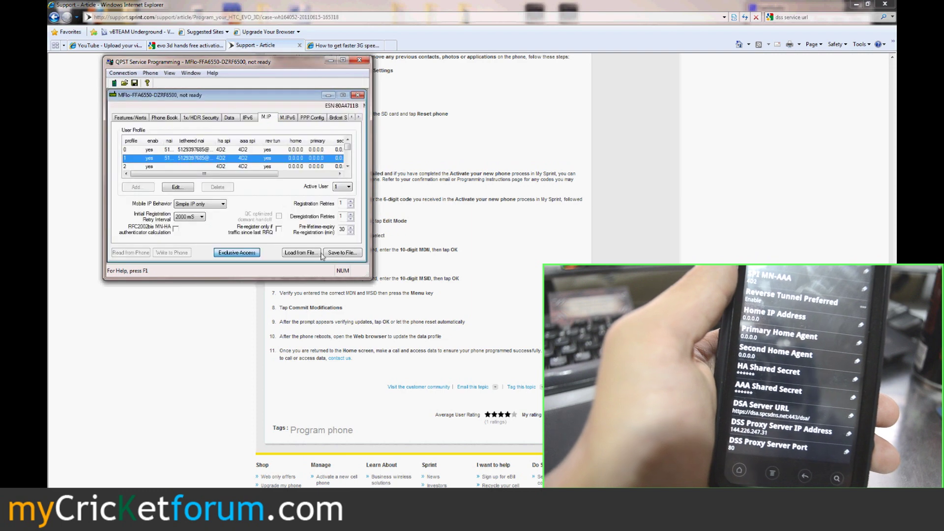